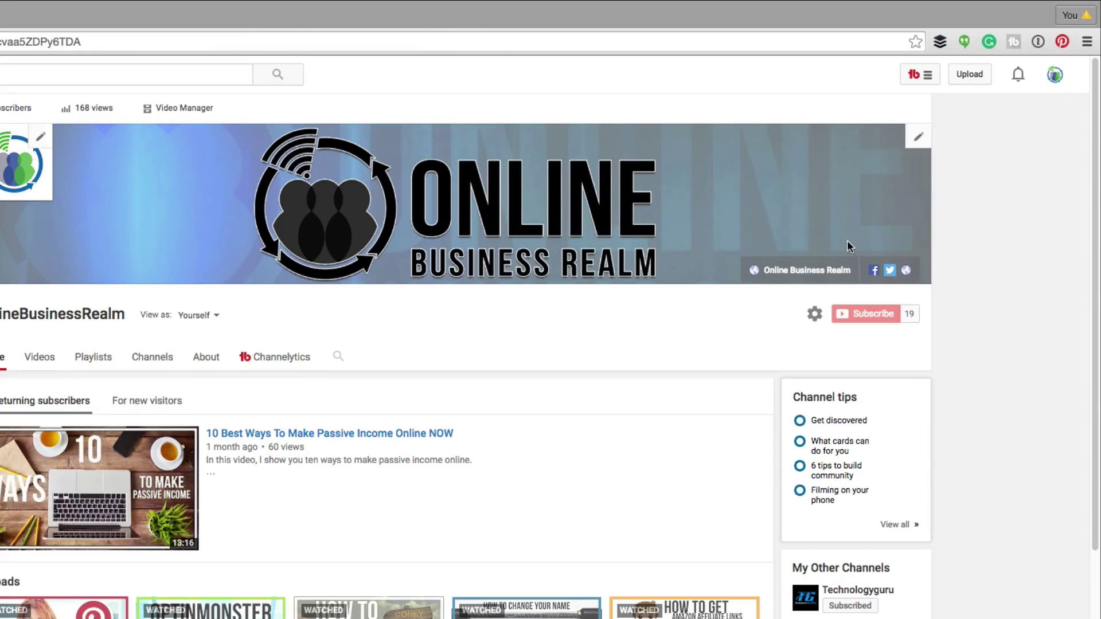
# Go to Creator Studio from the account menu and open Channel > Advanced settings.
pyautogui.click(1056, 77)
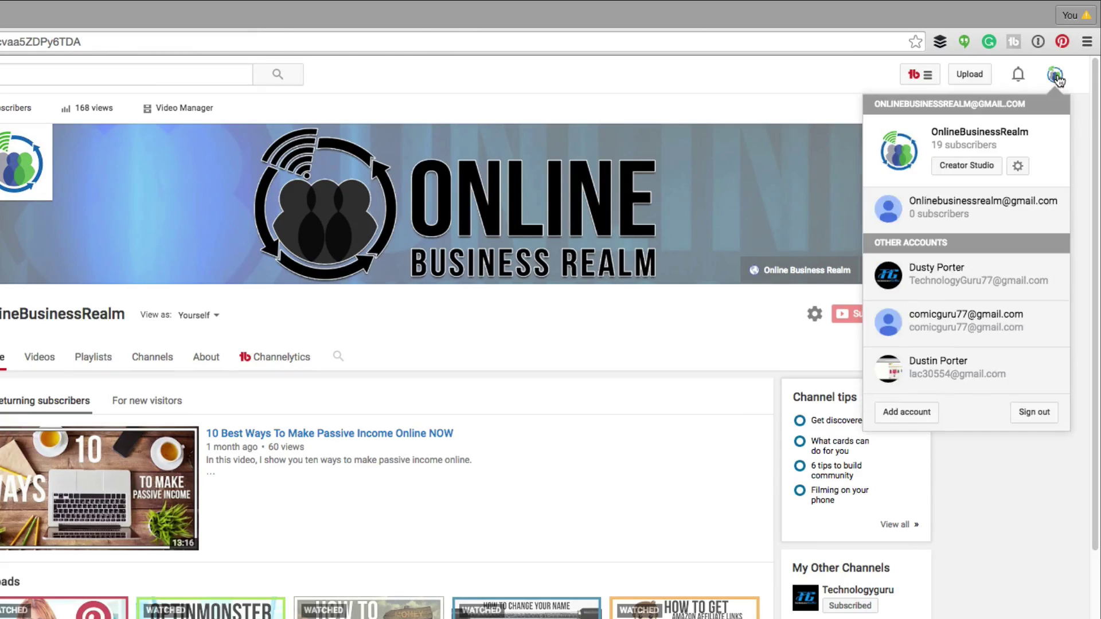
pyautogui.click(968, 170)
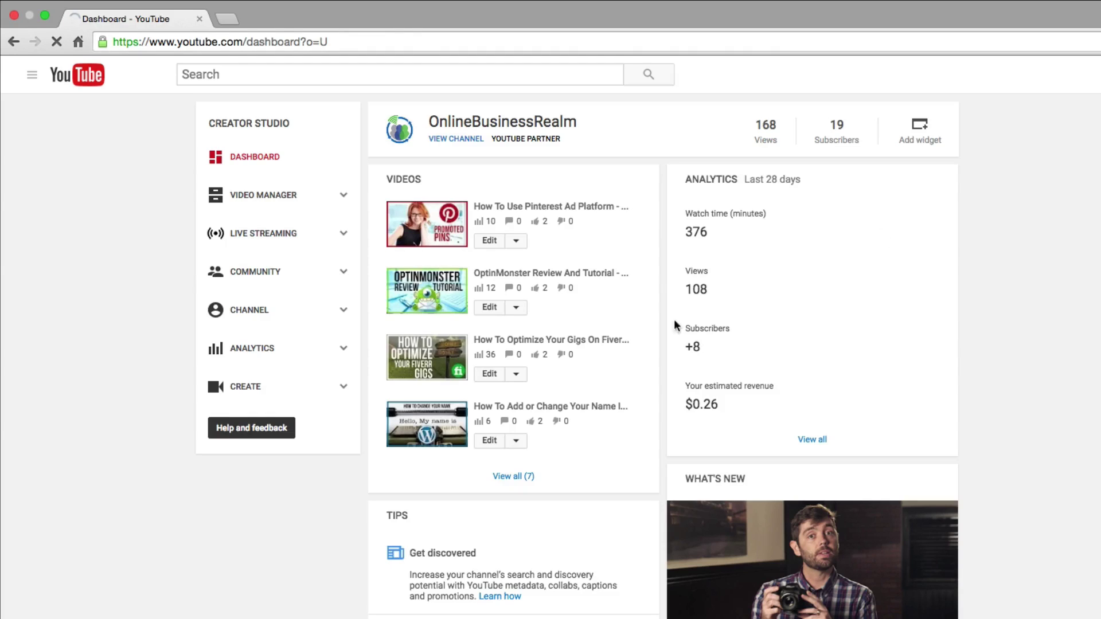
pyautogui.click(249, 313)
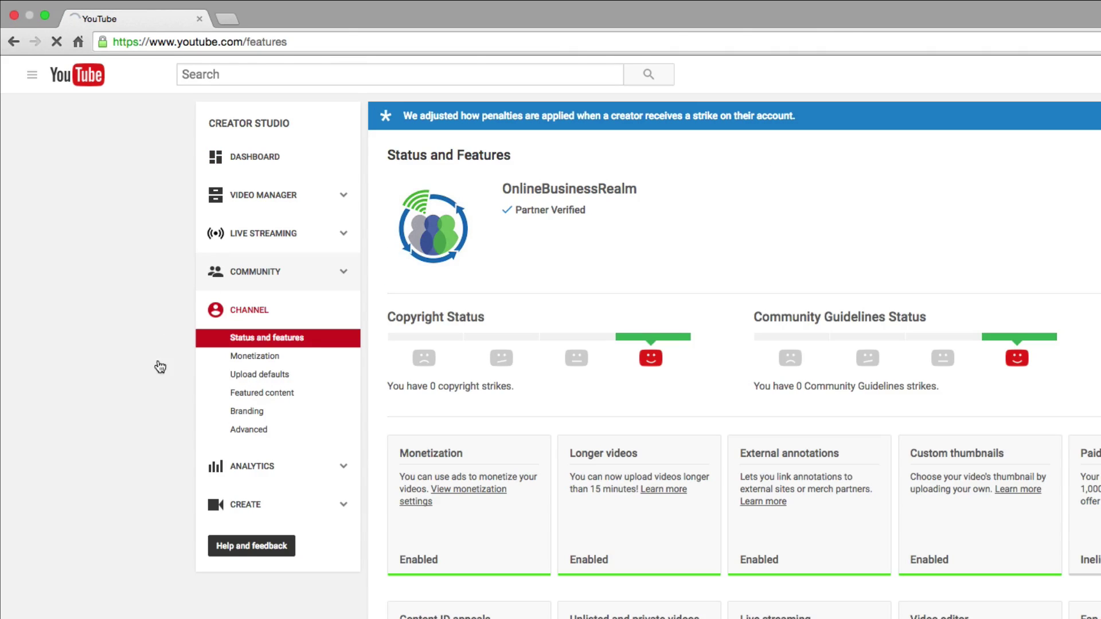
pyautogui.click(251, 436)
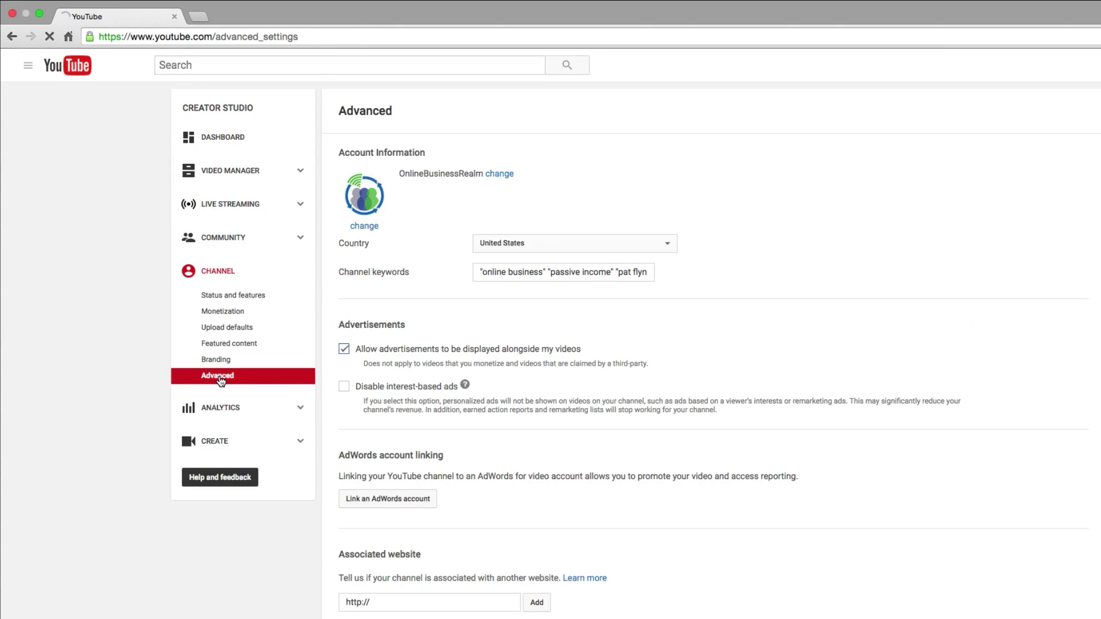
pyautogui.scroll(-3, 476, 385)
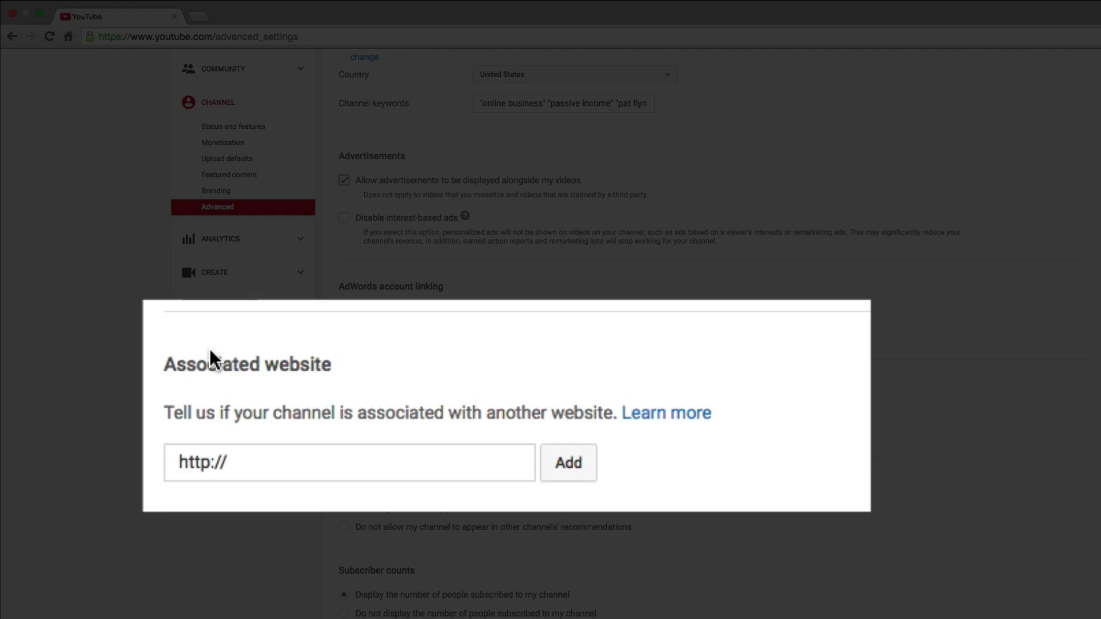
pyautogui.click(262, 464)
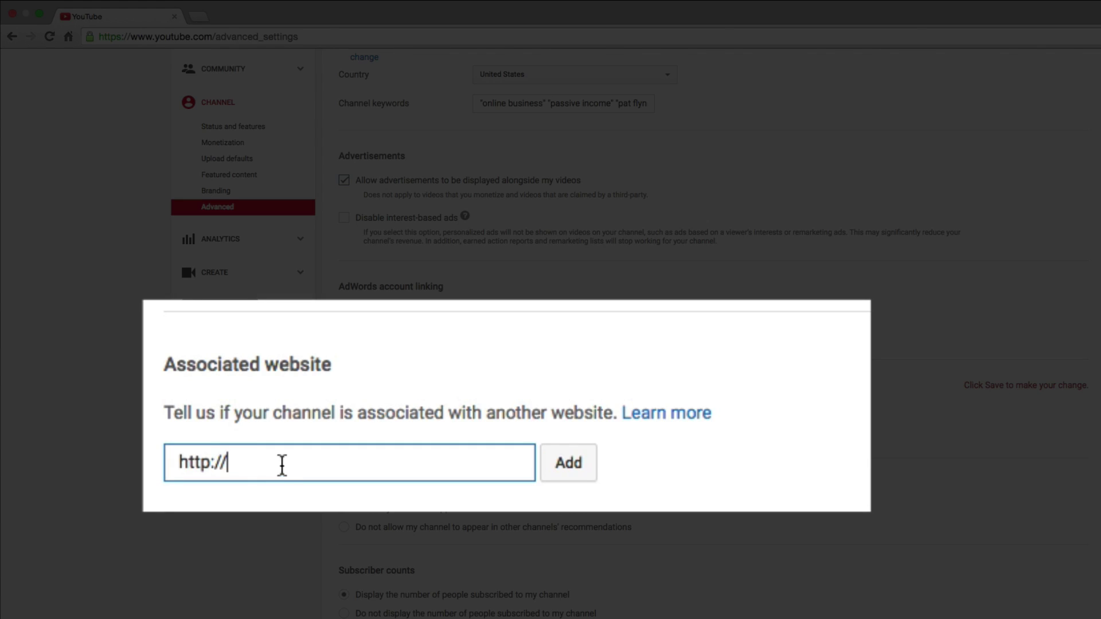
pyautogui.write('ww')
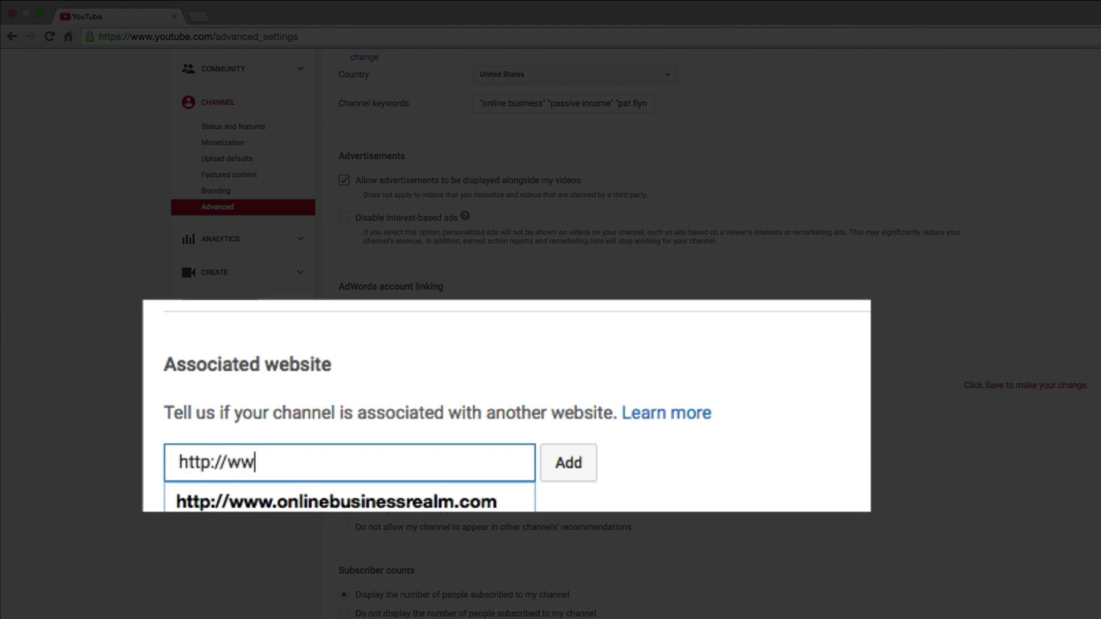
pyautogui.write('w.')
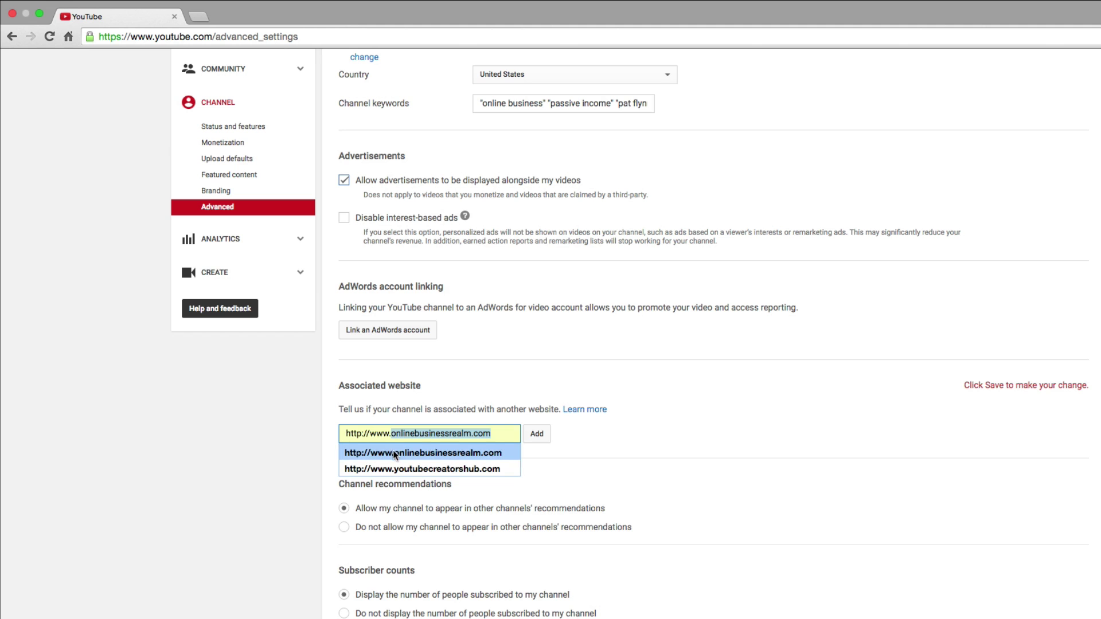
pyautogui.click(393, 450)
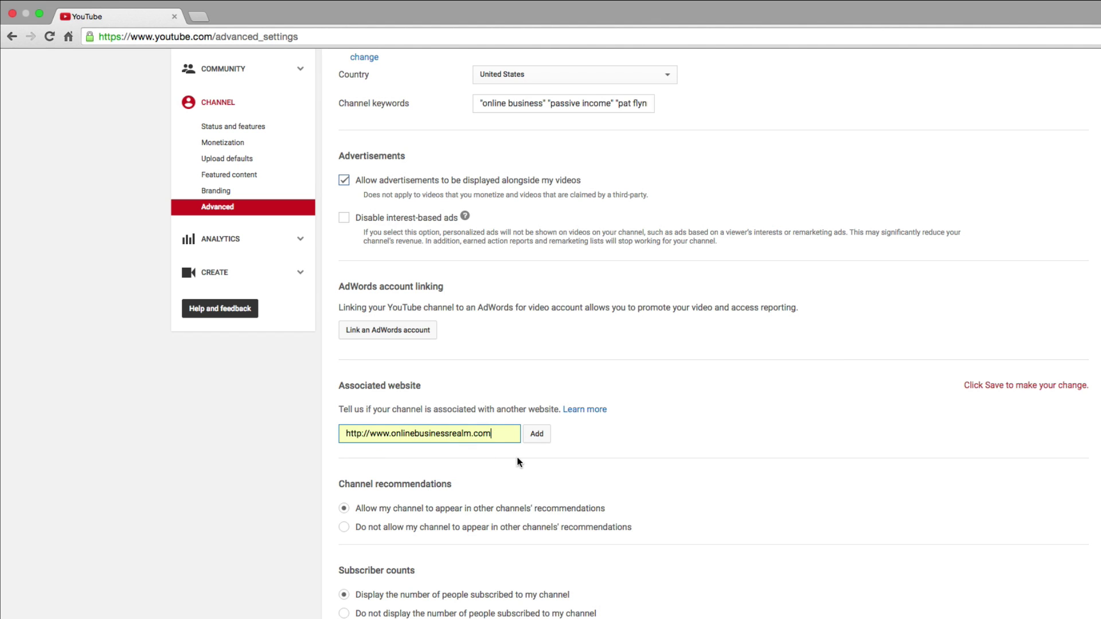
pyautogui.click(537, 437)
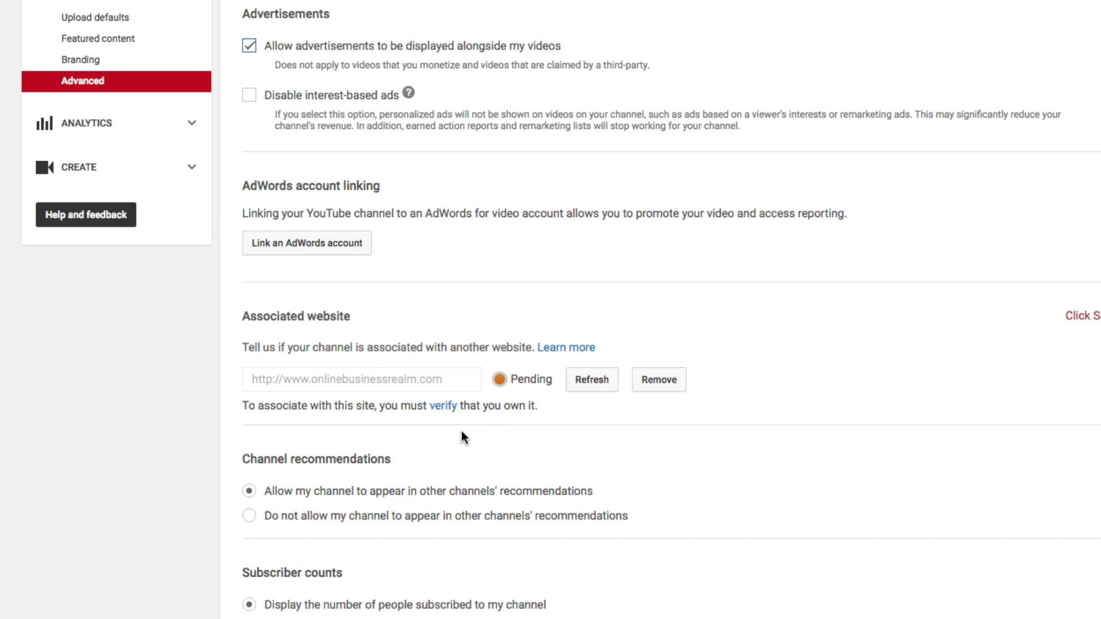
# Start site verification, try Domain name provider with GoDaddy.com, then choose Google Tag Manager.
pyautogui.click(444, 407)
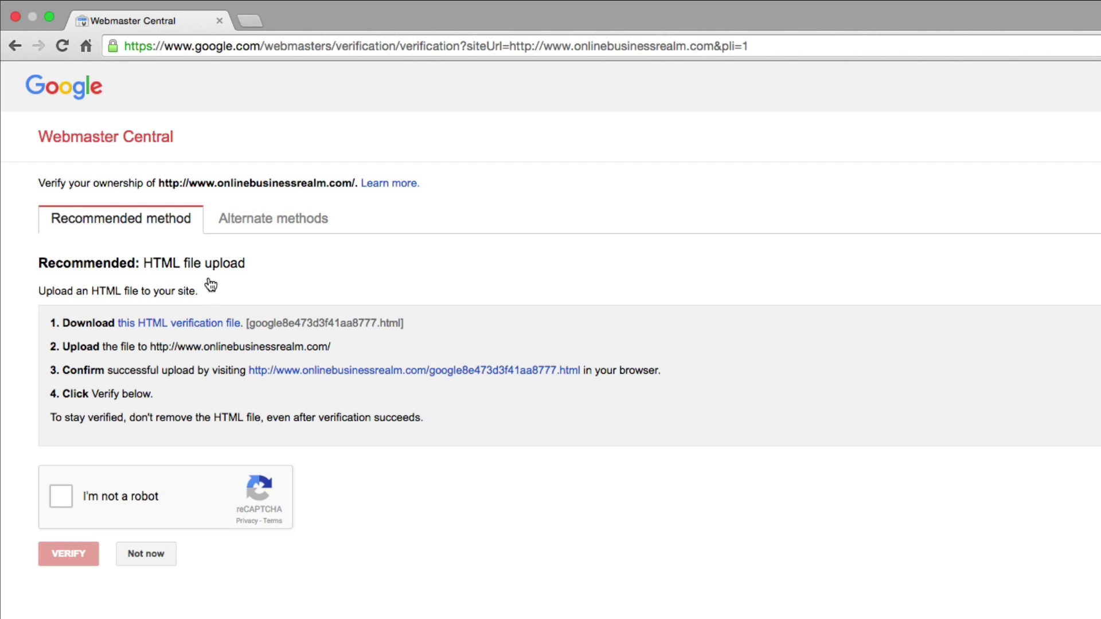
pyautogui.click(239, 227)
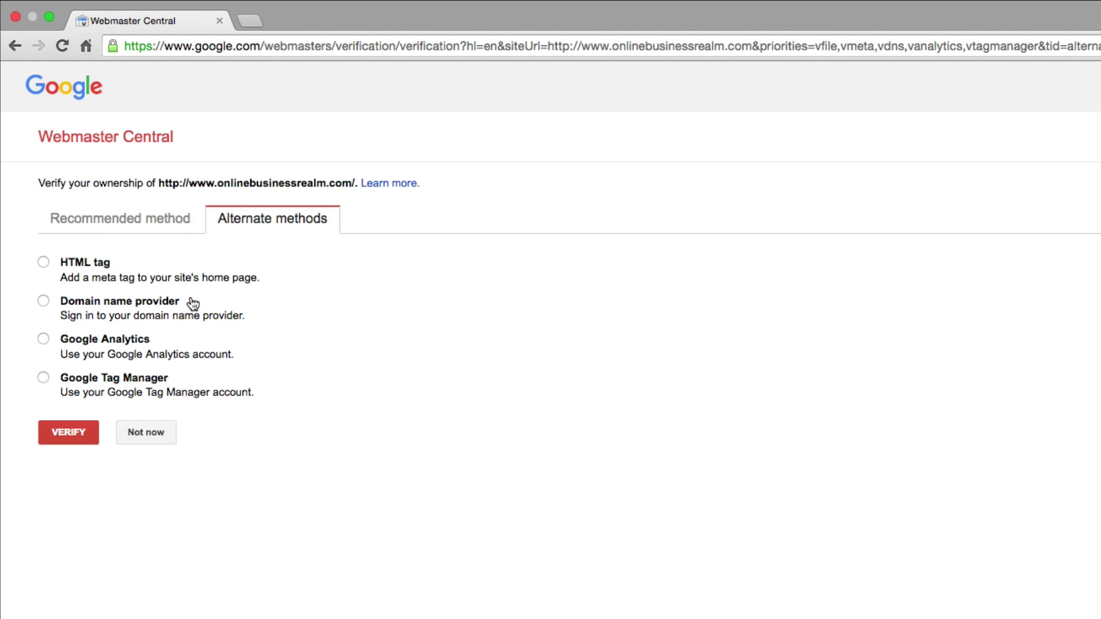
pyautogui.click(43, 301)
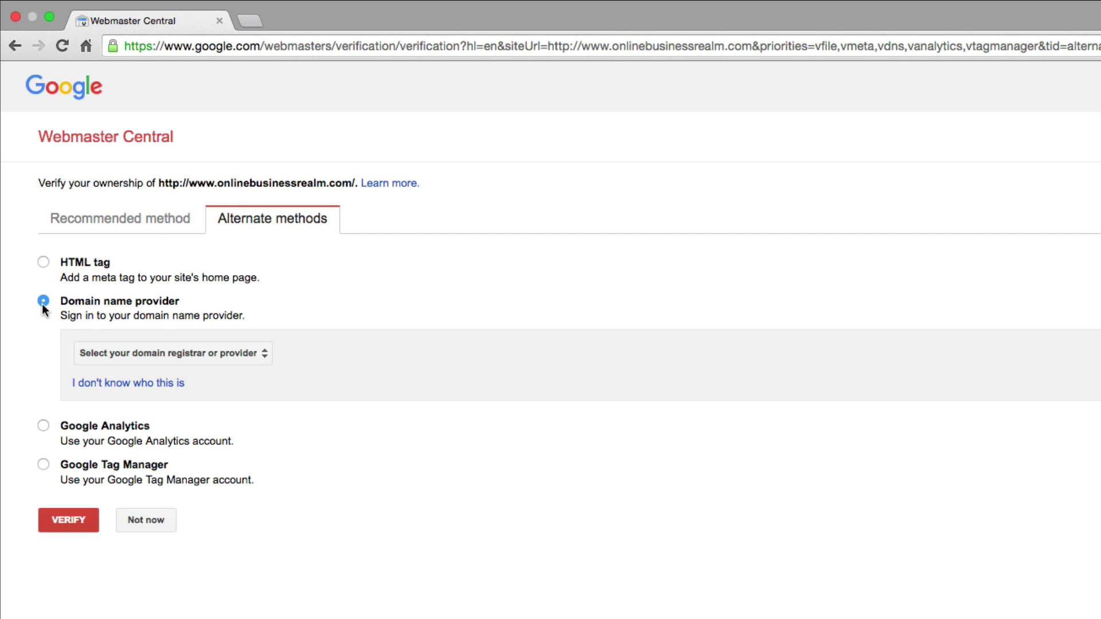
pyautogui.click(113, 358)
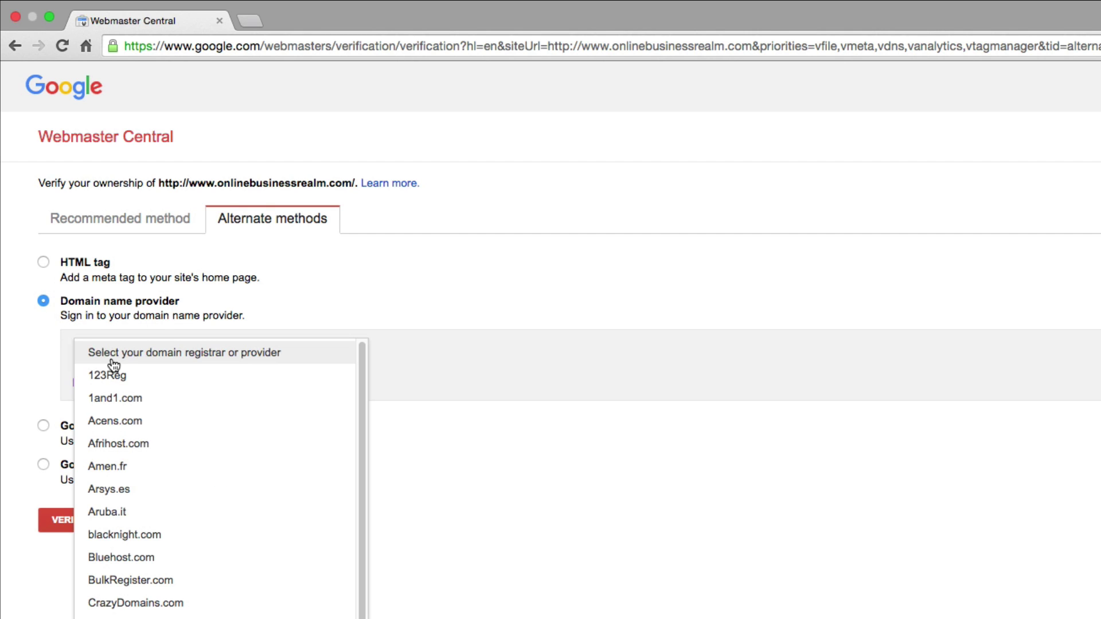
pyautogui.click(115, 353)
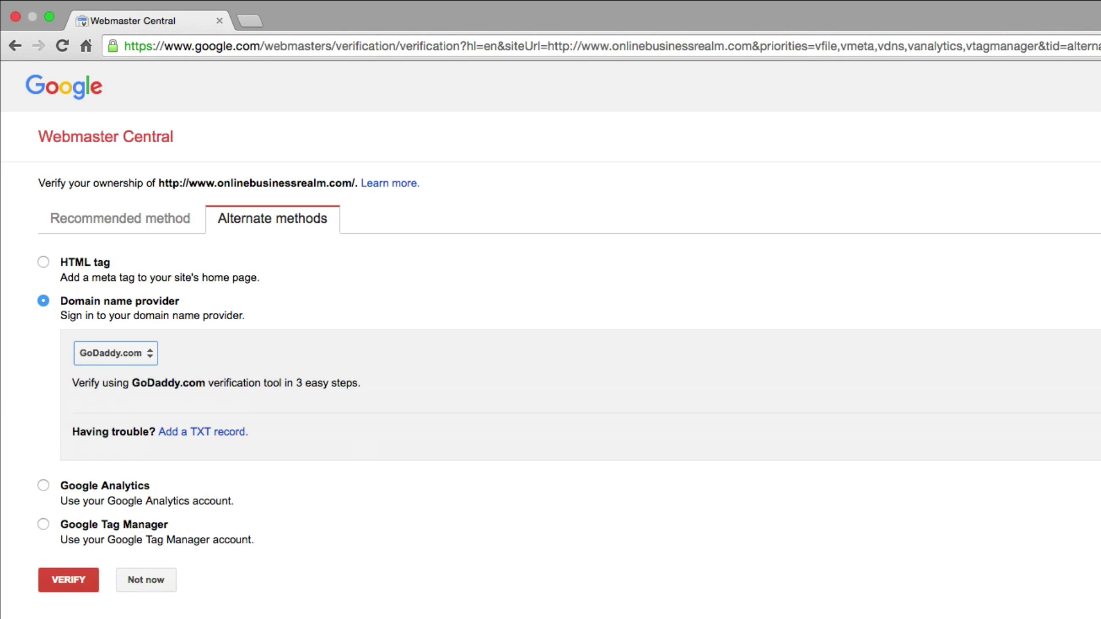
pyautogui.click(387, 530)
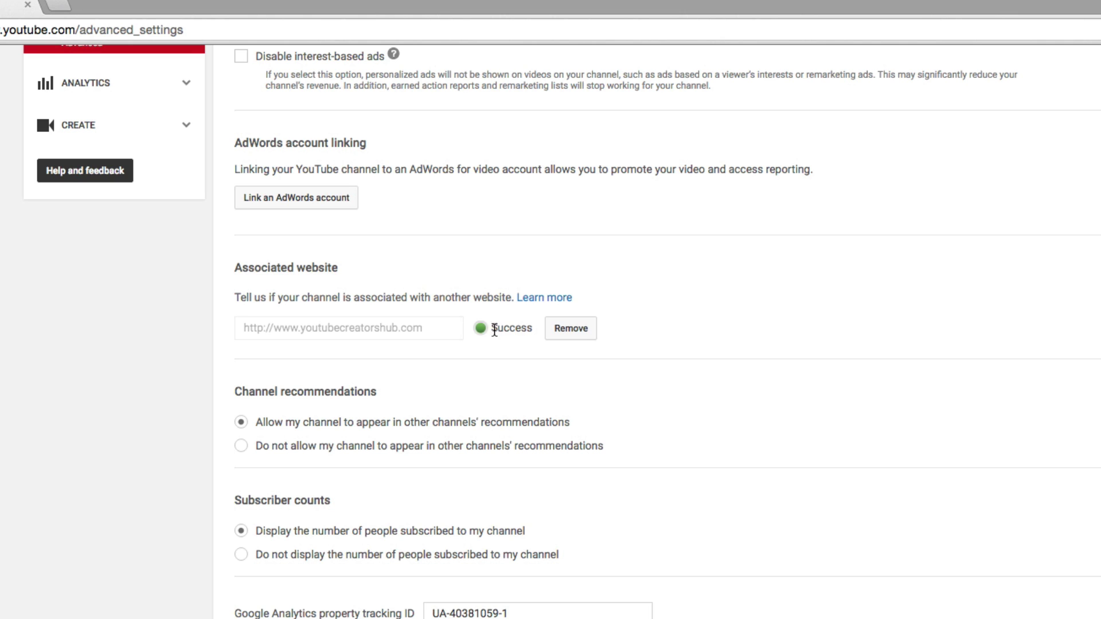
# Scroll up to confirm youtubecreatorshub.com shows Success as the associated website.
pyautogui.scroll(7, 111, 425)
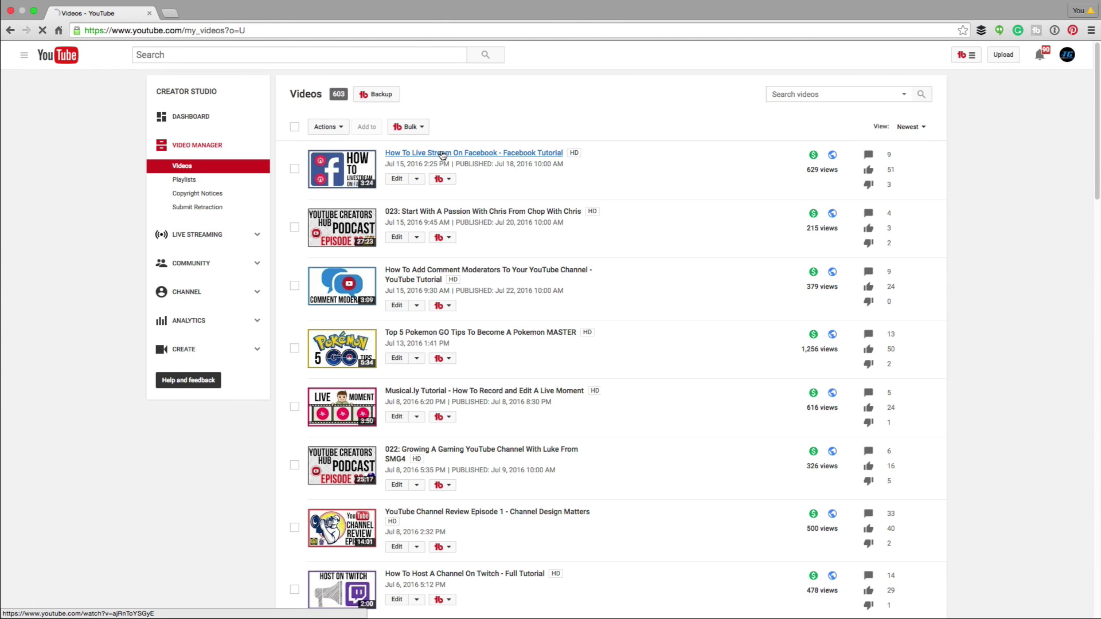
# Open the 'How To Live Stream On Facebook' video and its Cards editor.
pyautogui.click(442, 155)
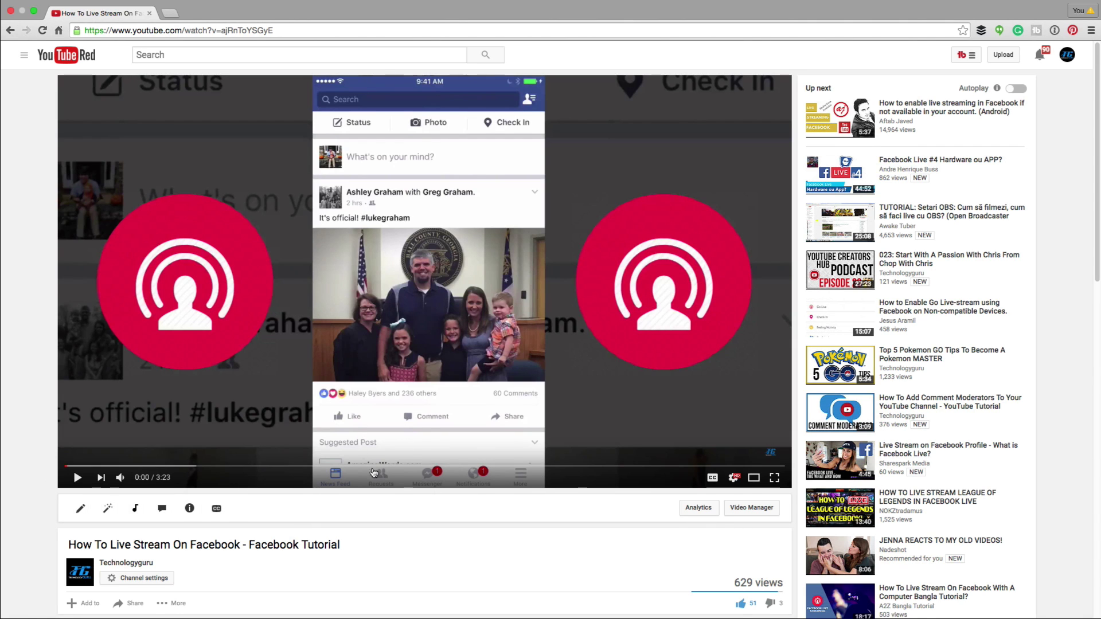
pyautogui.scroll(-3, 264, 488)
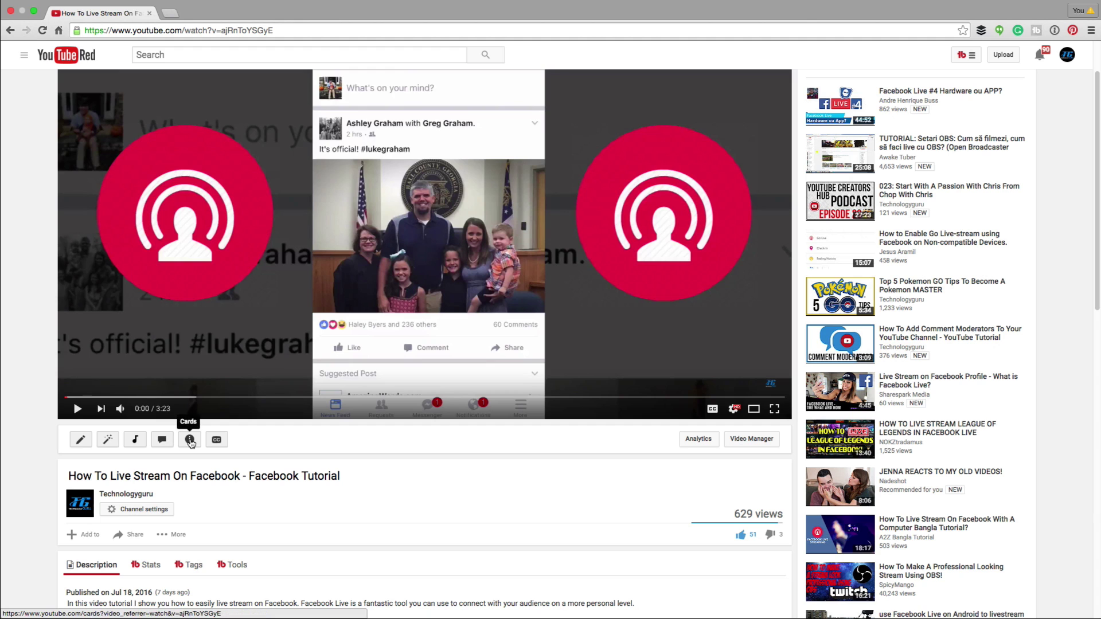
pyautogui.click(190, 441)
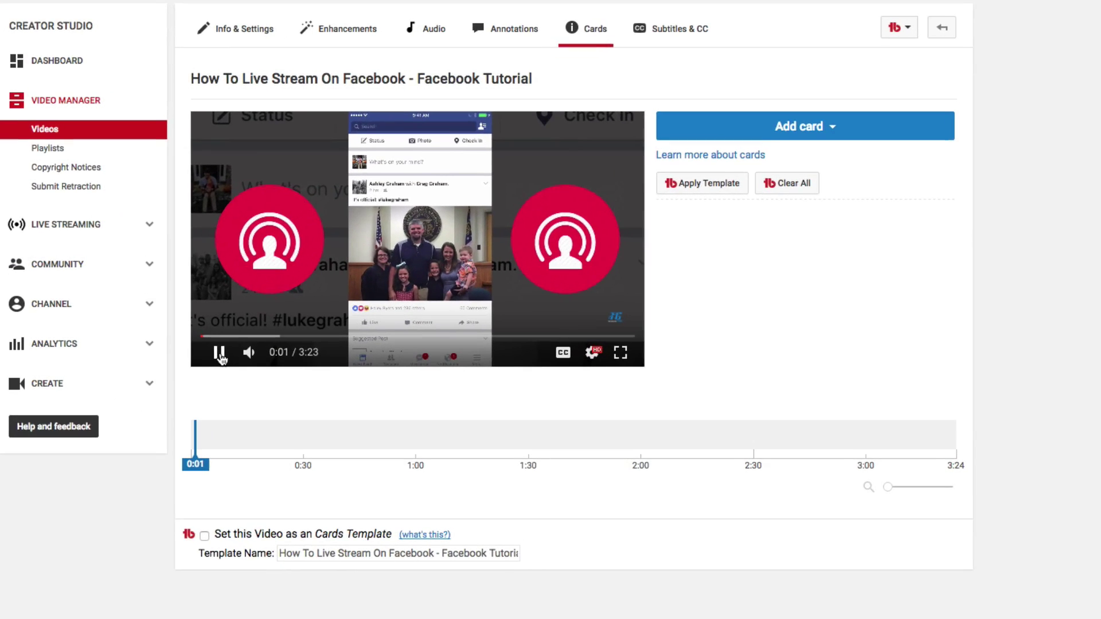
pyautogui.click(312, 327)
pyautogui.click(838, 125)
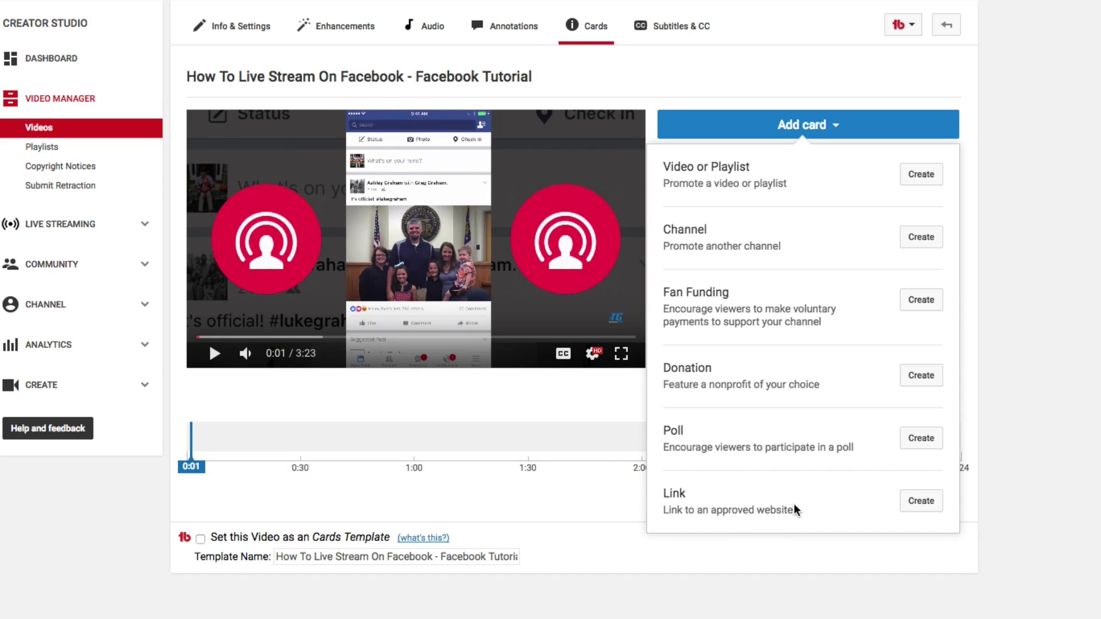
pyautogui.click(924, 502)
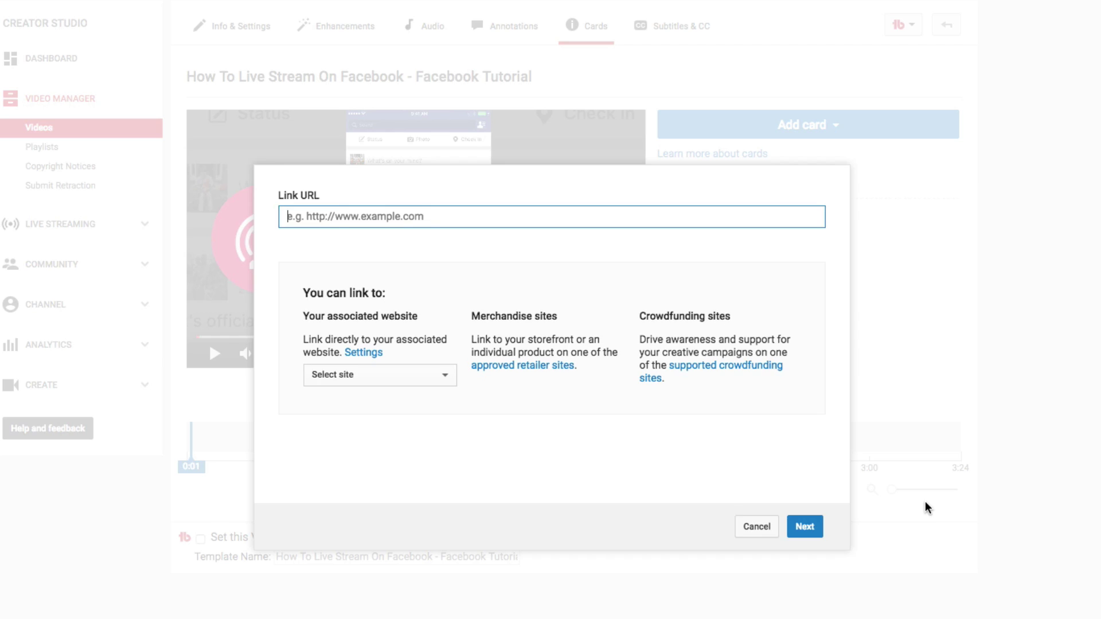
pyautogui.click(362, 310)
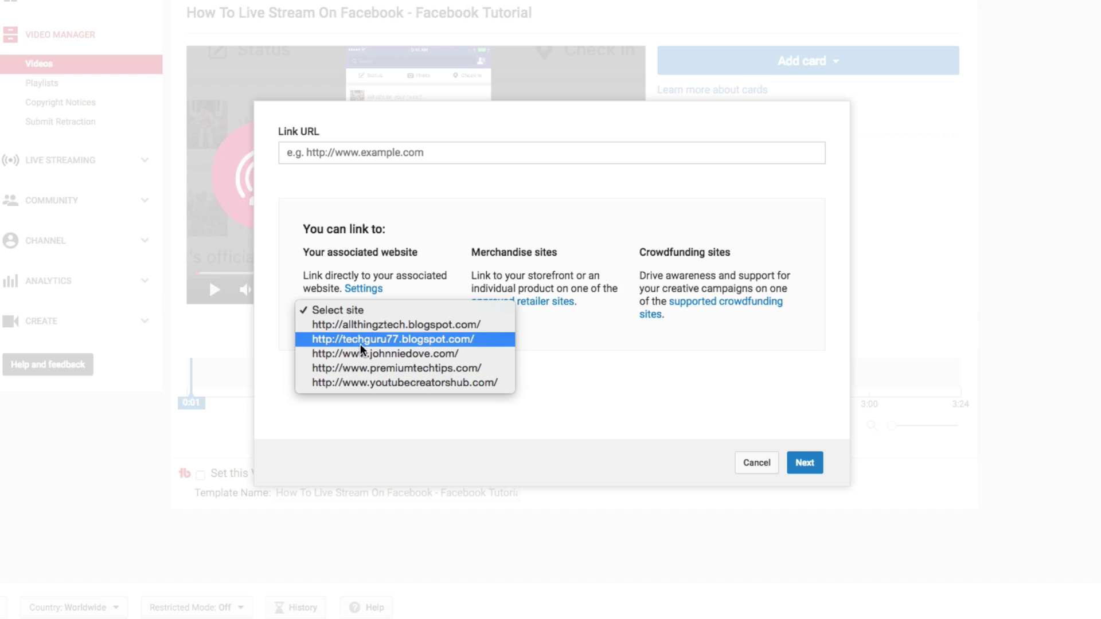
pyautogui.click(366, 382)
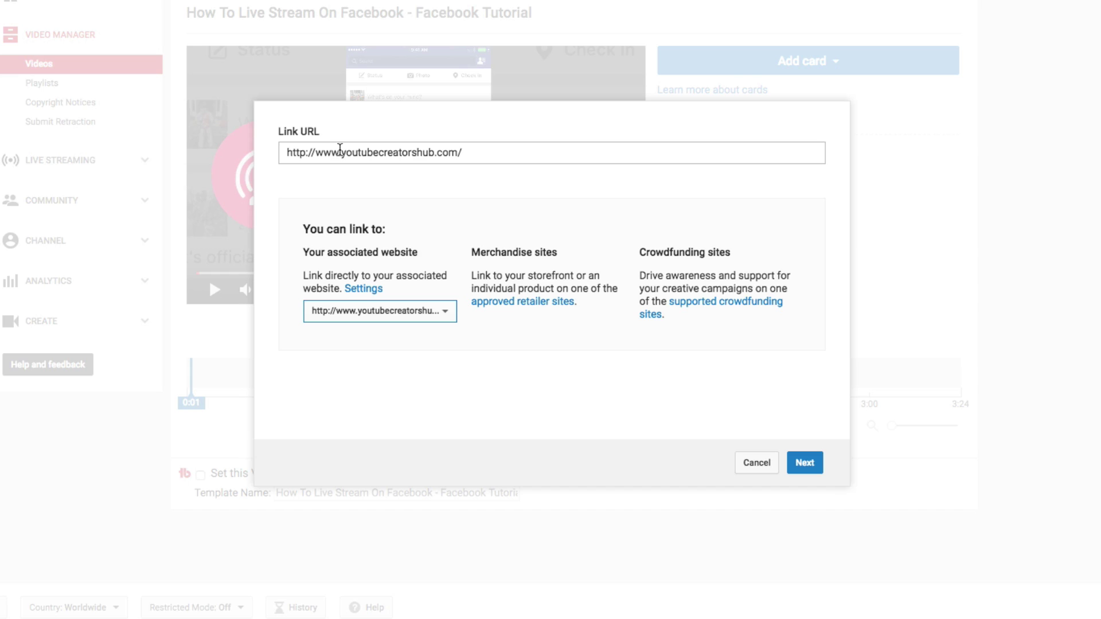
pyautogui.click(471, 153)
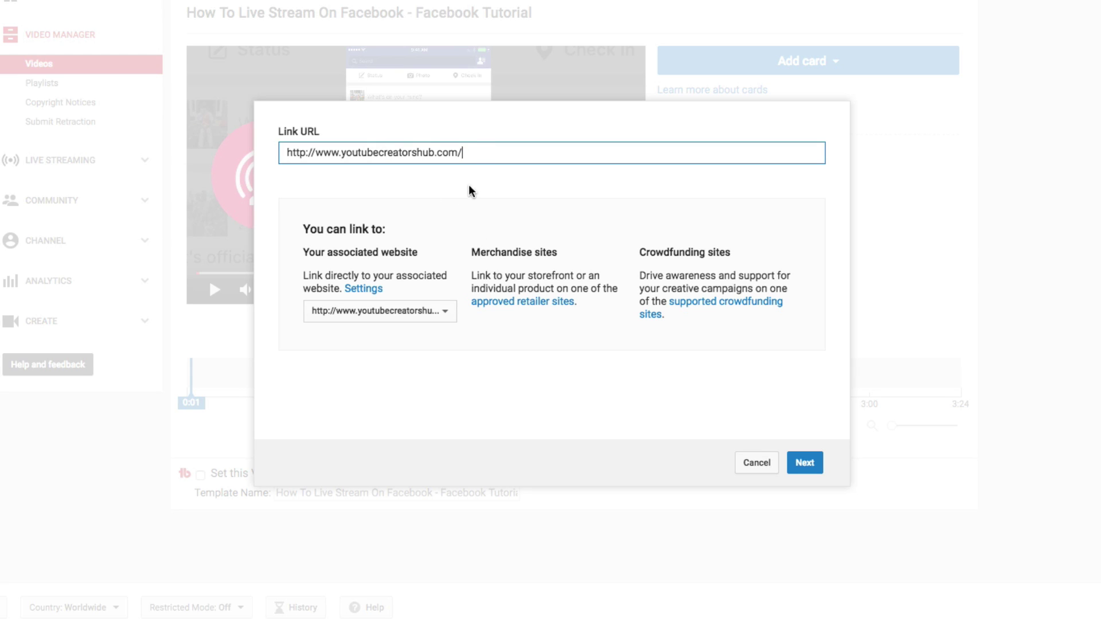
pyautogui.click(817, 467)
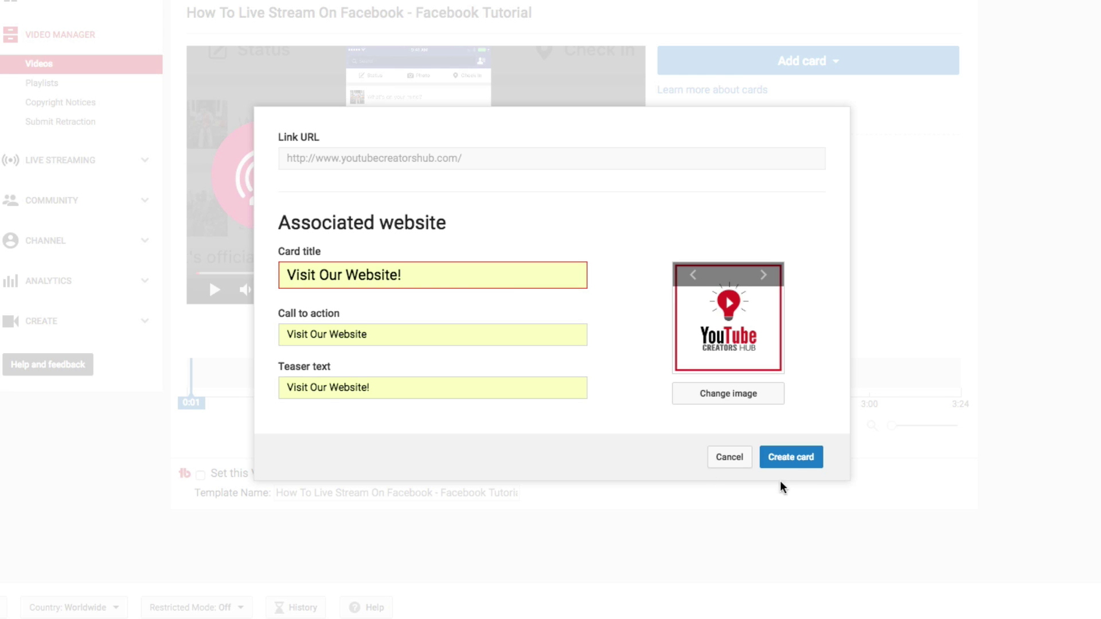
# Save and preview the 'Visit Our Website!' card, then go to My Channel.
pyautogui.click(795, 458)
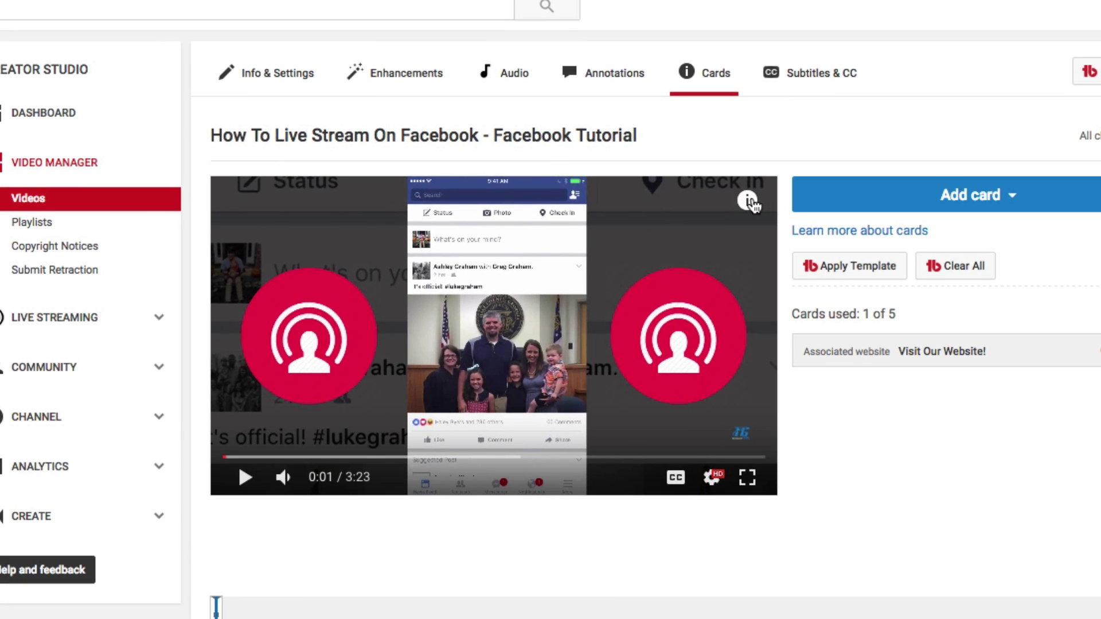
pyautogui.click(749, 201)
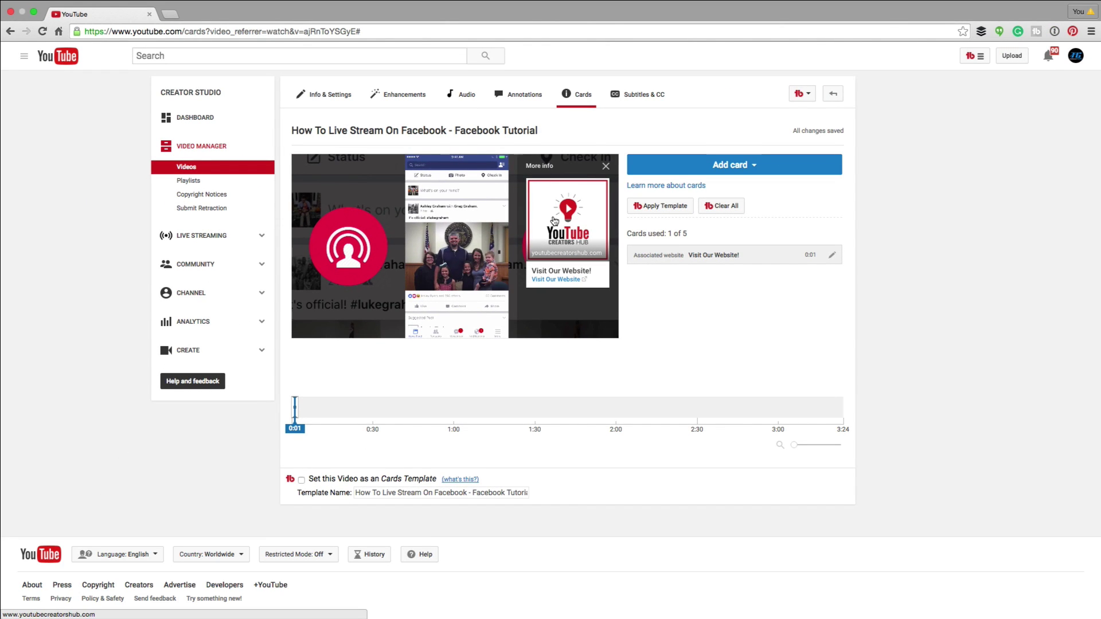
pyautogui.click(24, 56)
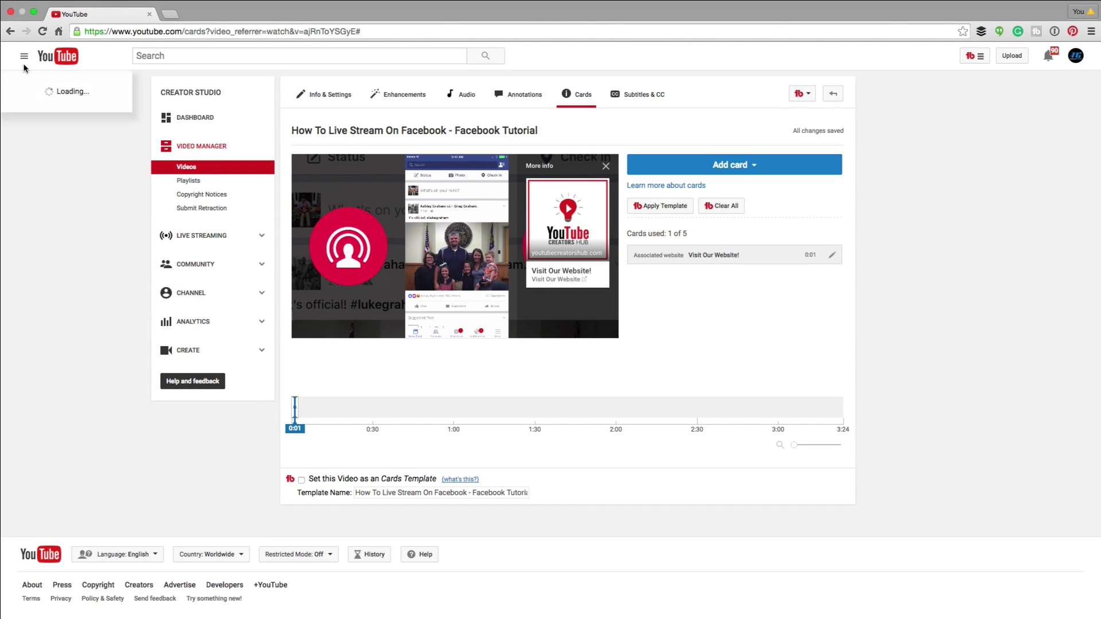
pyautogui.click(40, 102)
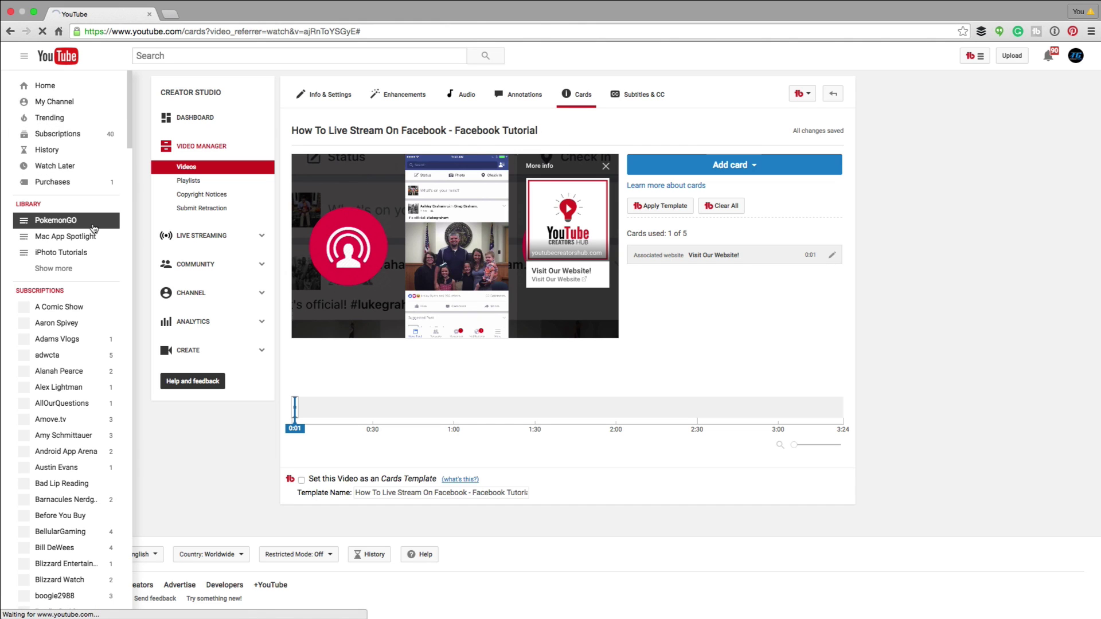